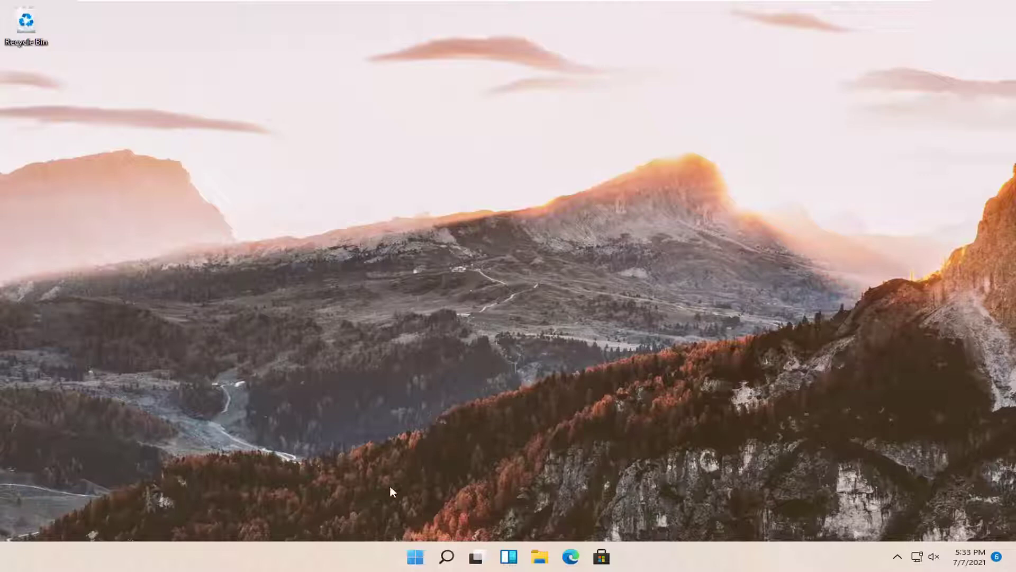
Open Settings from the Start right-click menu and go to Accessibility > Text size
{"action": "right_click", "coordinate": [415, 558]}
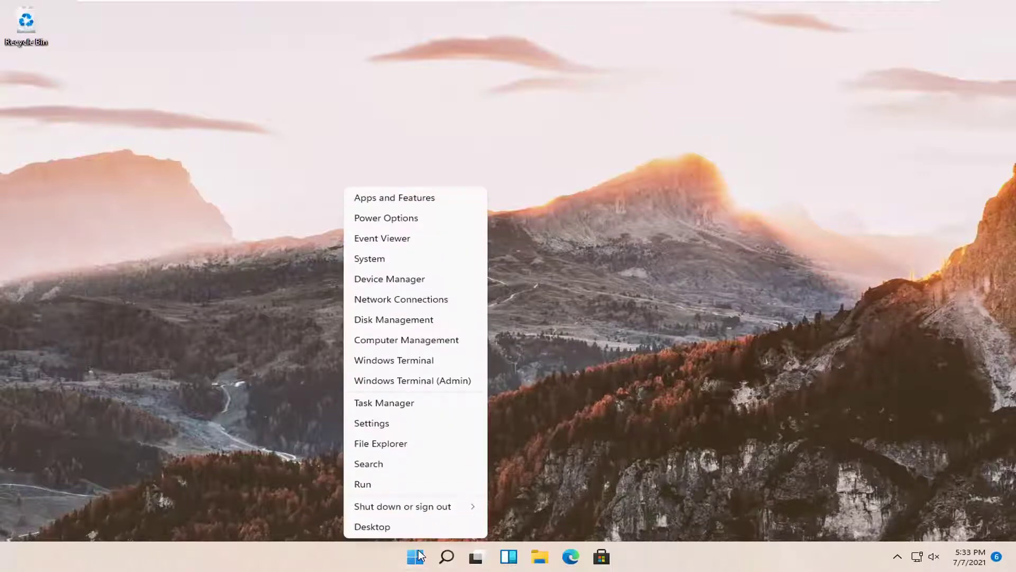
{"action": "left_click", "coordinate": [372, 425]}
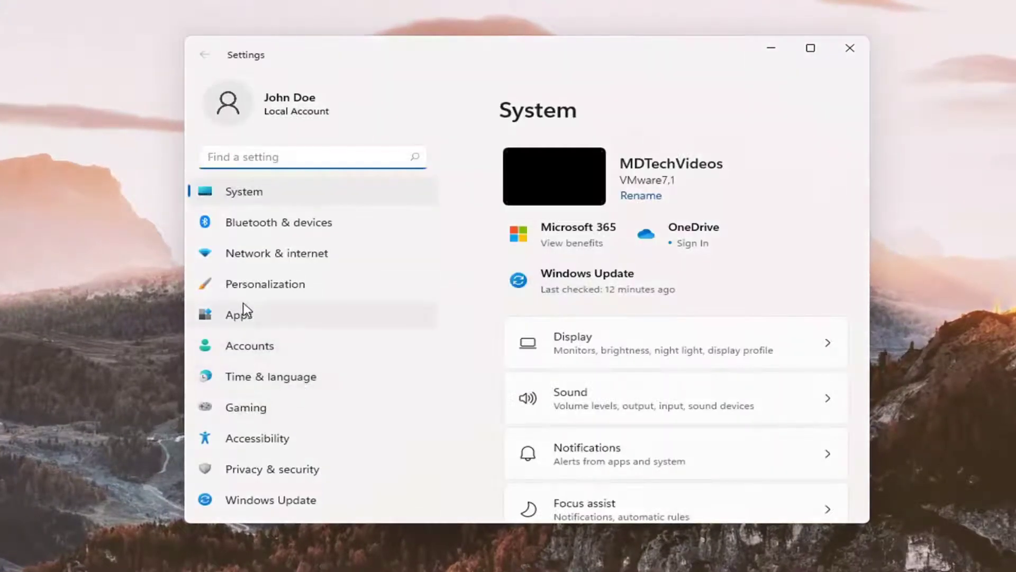
{"action": "left_click", "coordinate": [245, 442]}
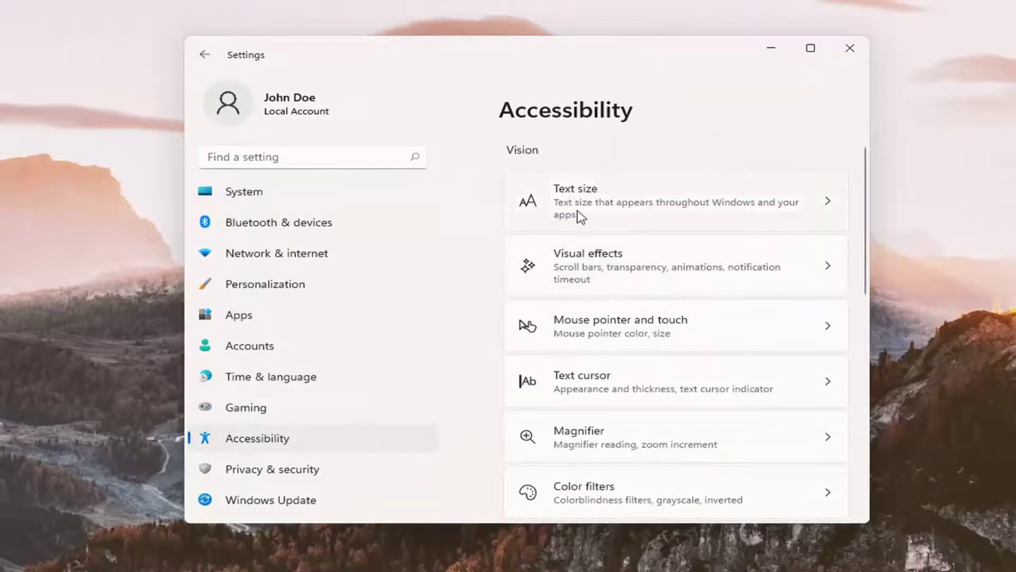
{"action": "left_click", "coordinate": [627, 210]}
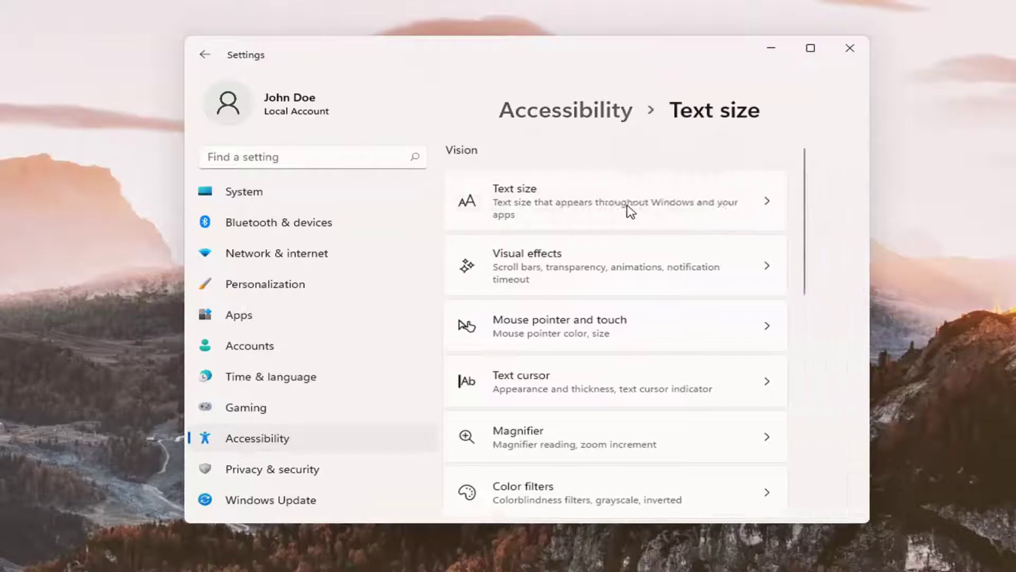
Enlarge the Text size slider to about 134% and apply it
{"action": "mouse_move", "coordinate": [585, 363]}
{"action": "left_mouse_down"}
{"action": "mouse_move", "coordinate": [758, 373]}
{"action": "mouse_move", "coordinate": [624, 374]}
{"action": "mouse_move", "coordinate": [662, 378]}
{"action": "mouse_move", "coordinate": [651, 376]}
{"action": "left_mouse_up"}
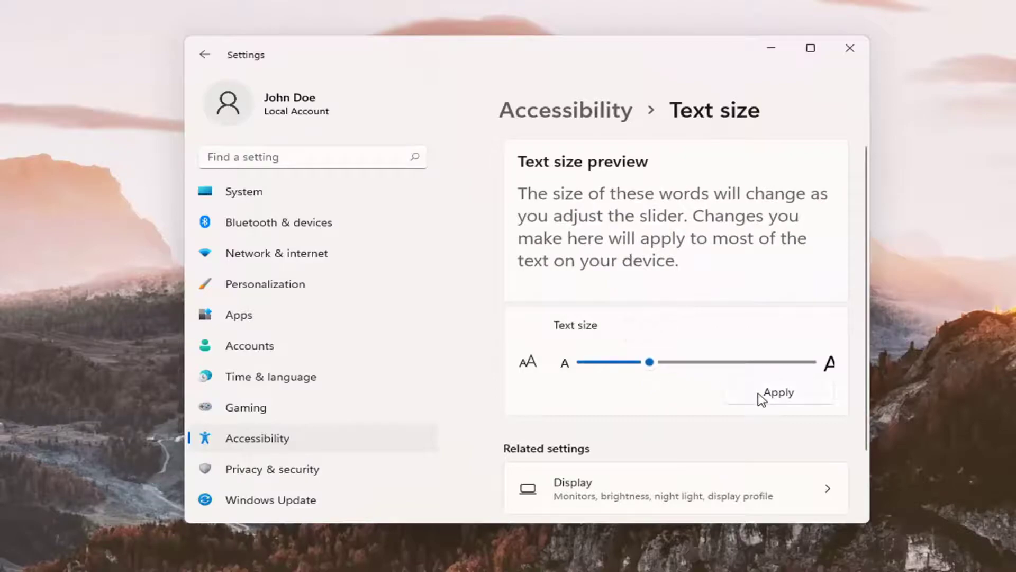
{"action": "left_click", "coordinate": [774, 392]}
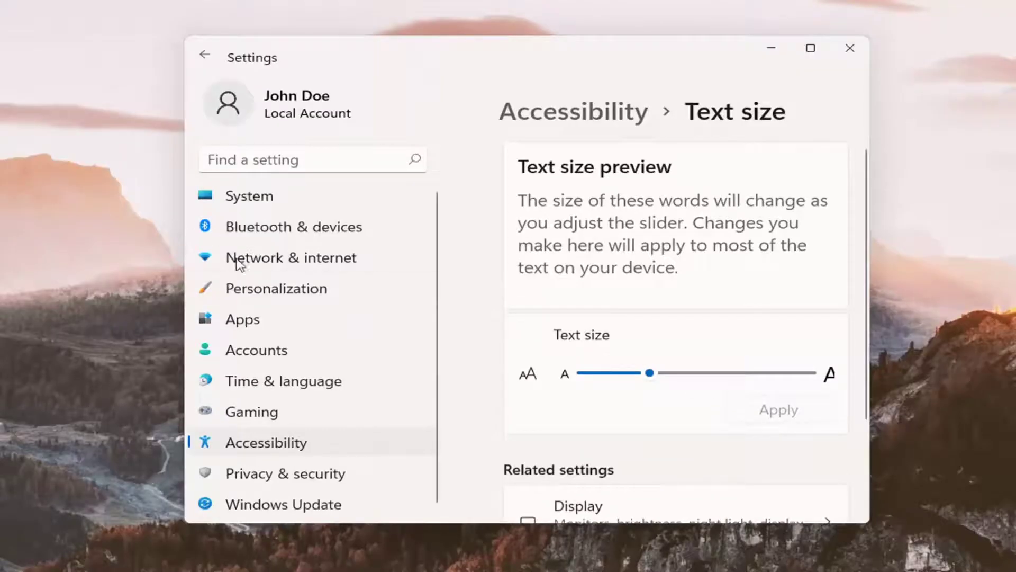
Reset text size to 100%, apply it, and close the Settings window
{"action": "left_click_drag", "start_coordinate": [650, 372], "coordinate": [589, 377]}
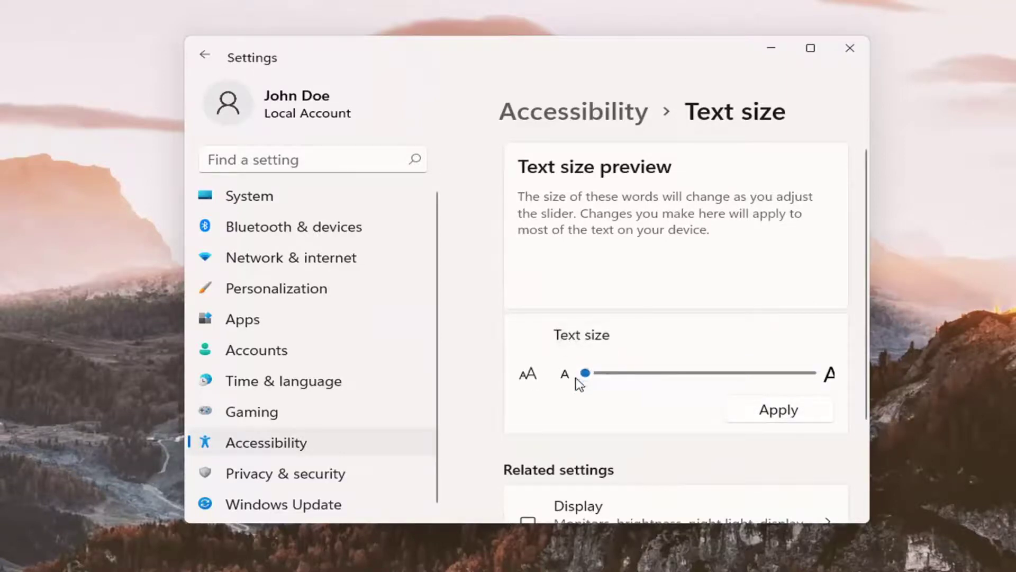
{"action": "left_click", "coordinate": [748, 406]}
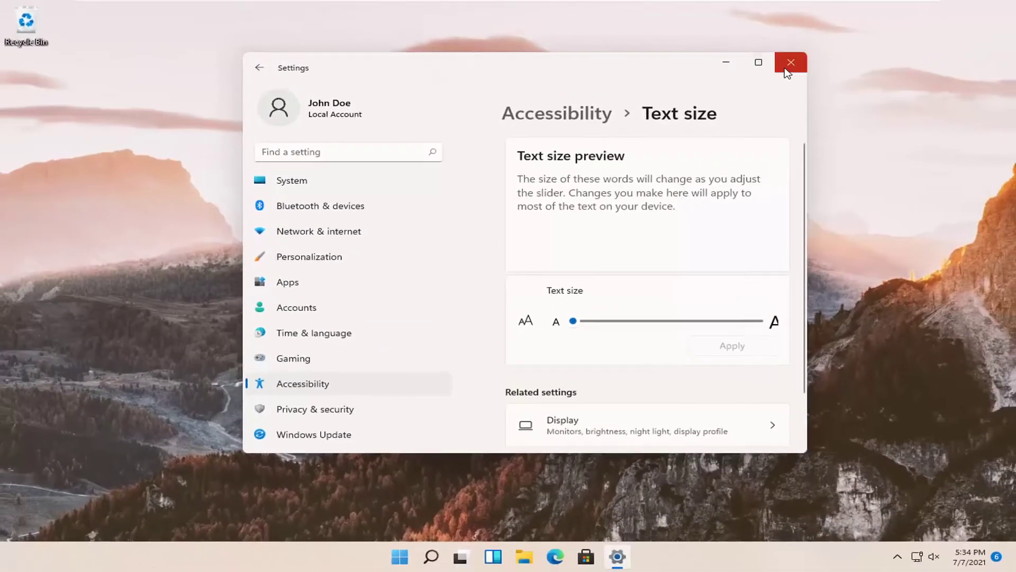
{"action": "left_click", "coordinate": [785, 69]}
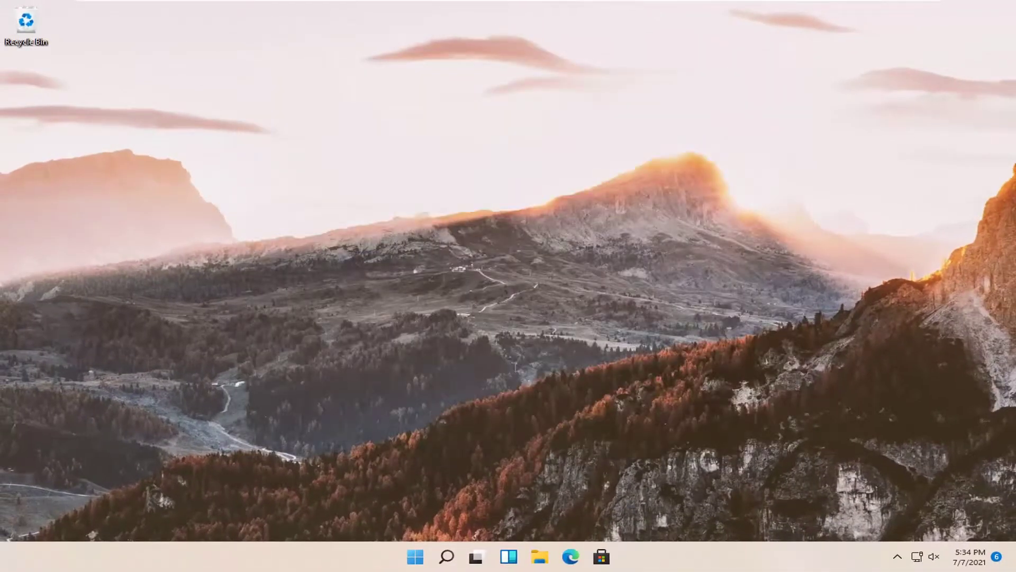